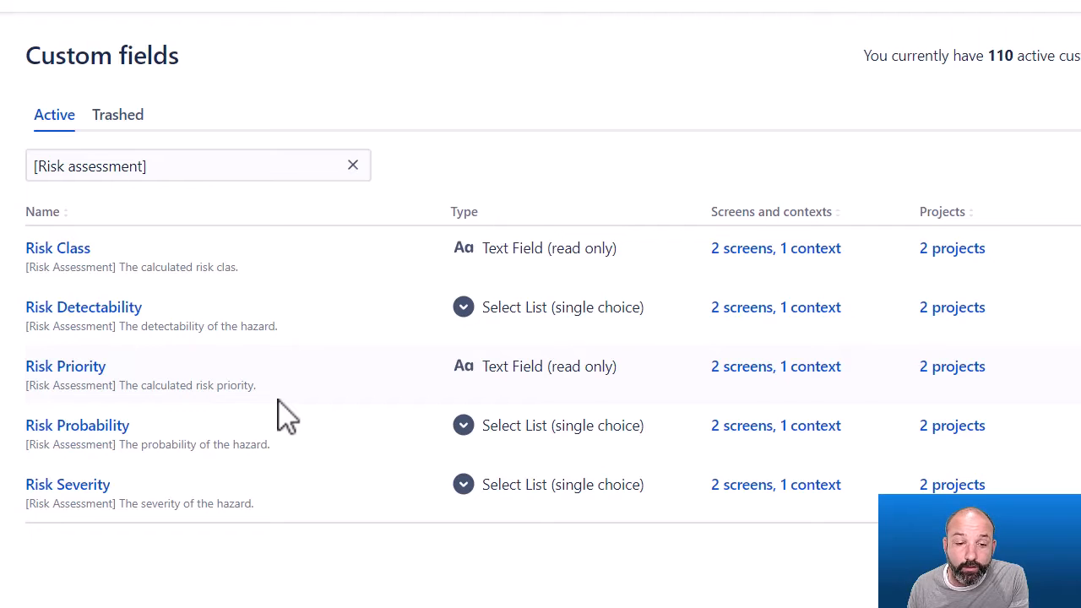
Open the Calculate risk automation rule and inspect its value-change trigger and first If block conditions.
left_click(758, 268)
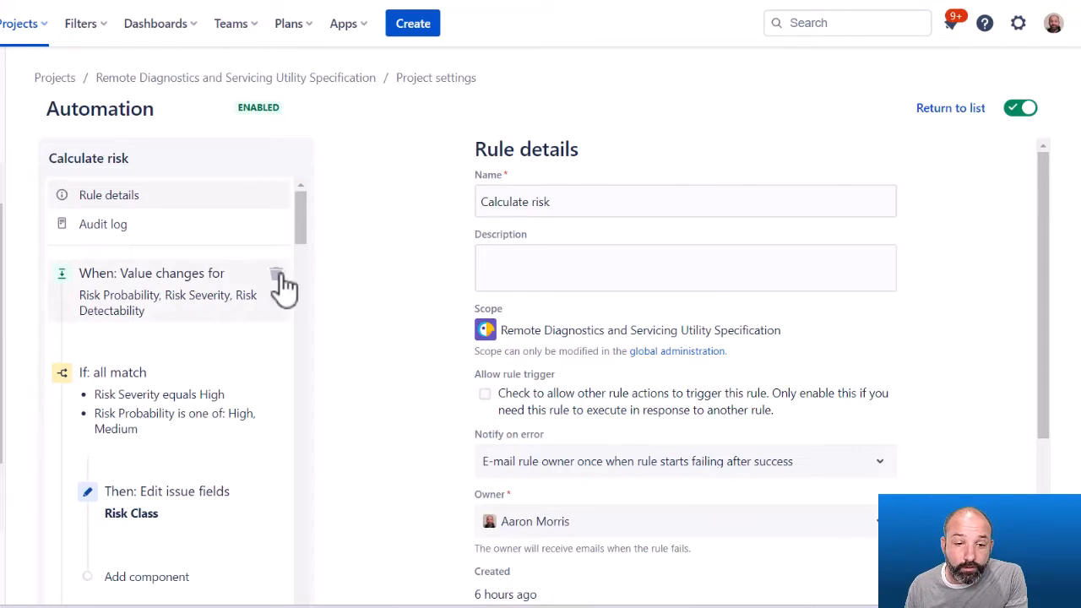
left_click(267, 291)
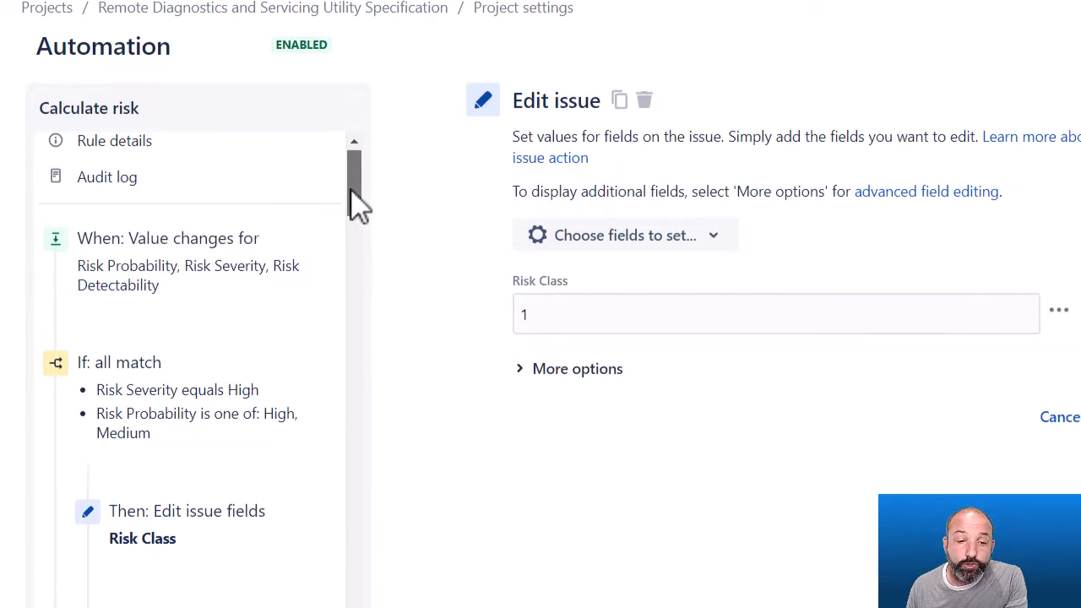
left_click_drag(359, 204, 358, 231)
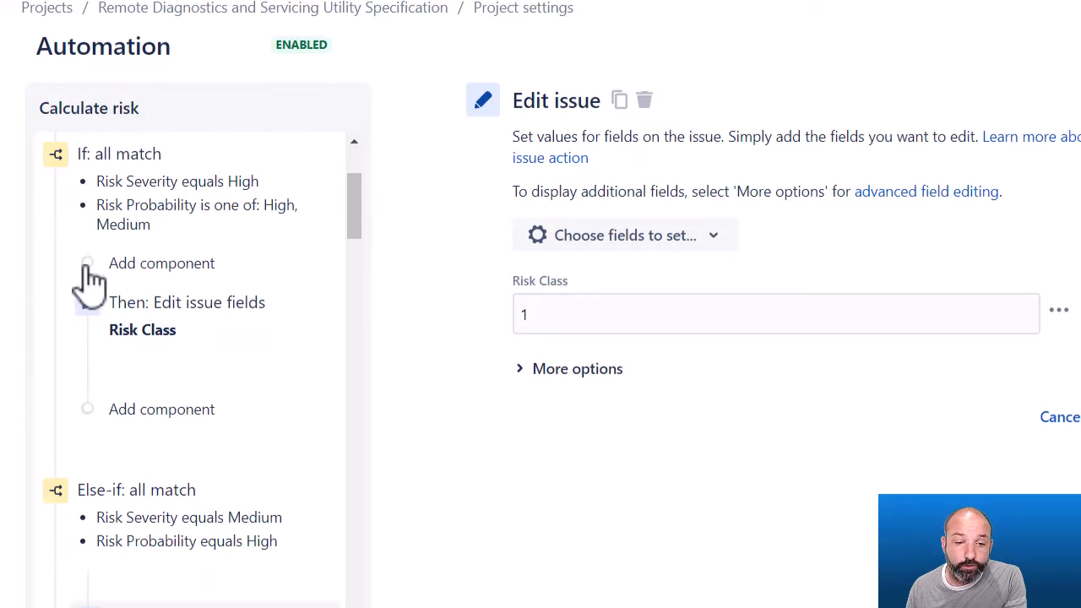
left_click(149, 207)
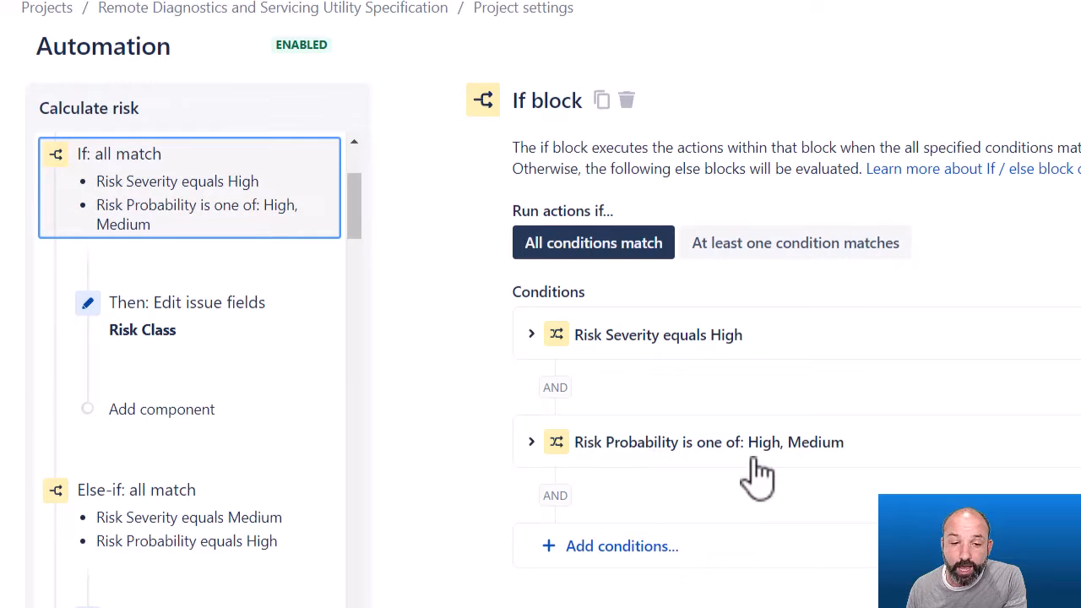
Inspect each If, Else-if and Else block that sets Risk Class, along with the values each Edit issue action assigns.
left_click(164, 325)
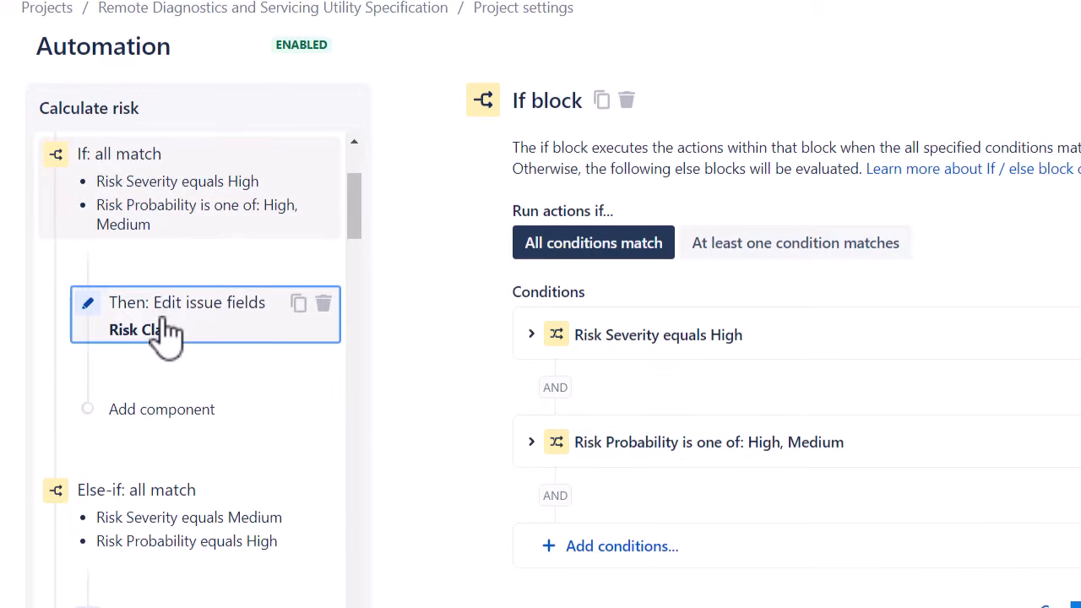
left_click_drag(355, 216, 355, 241)
left_click(152, 314)
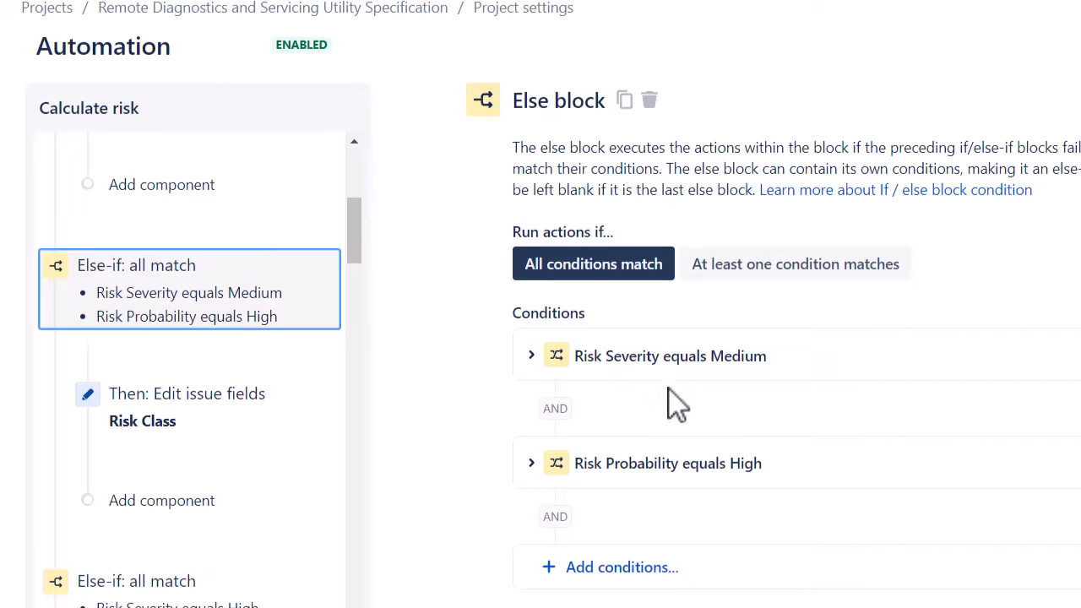
left_click(171, 422)
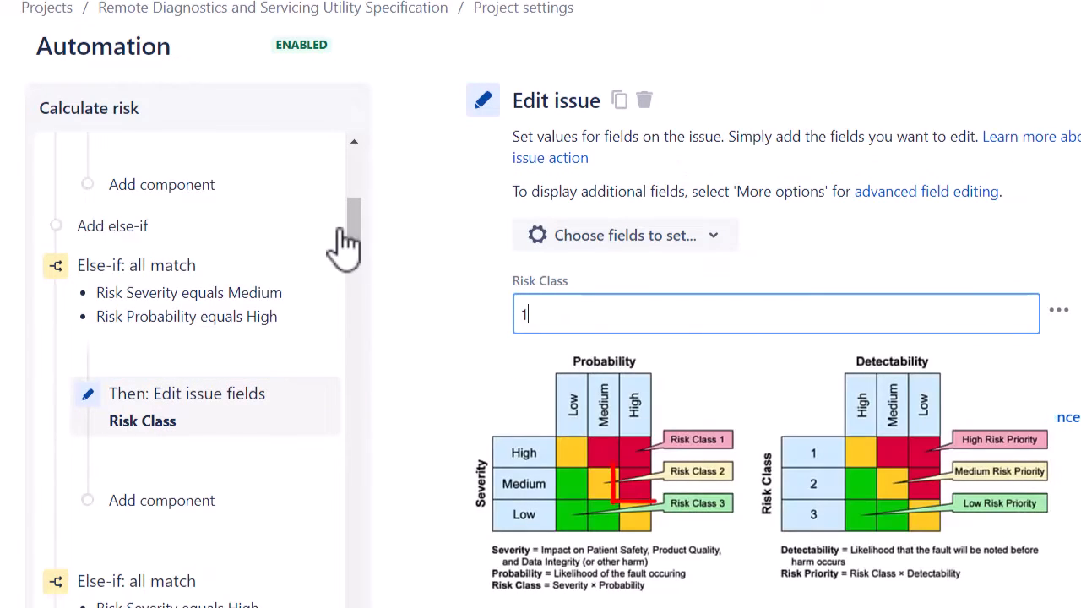
left_click_drag(362, 242, 364, 270)
left_click(226, 378)
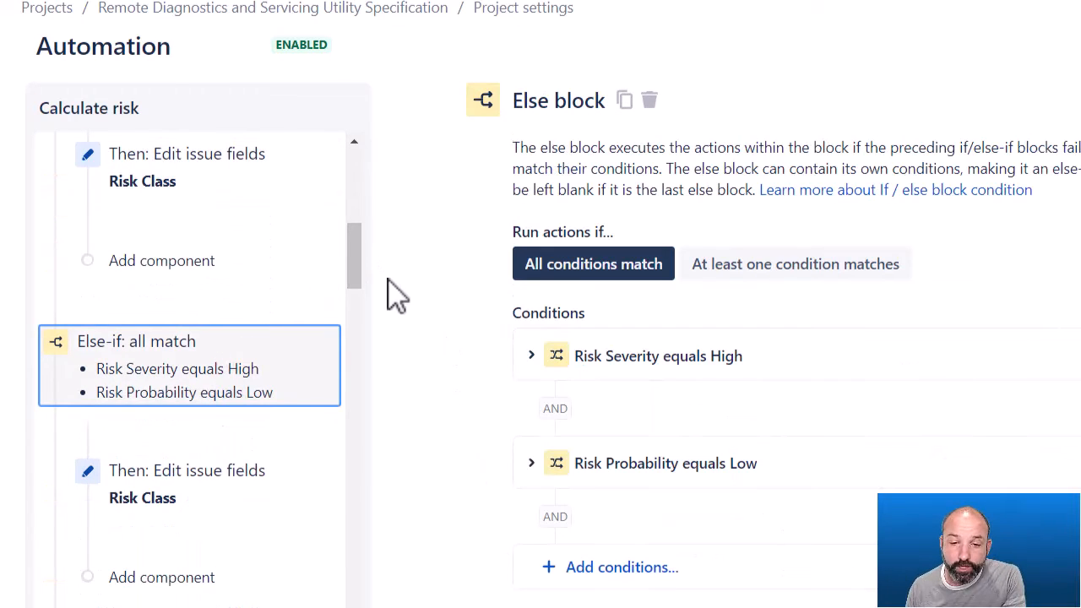
left_click_drag(354, 263, 358, 285)
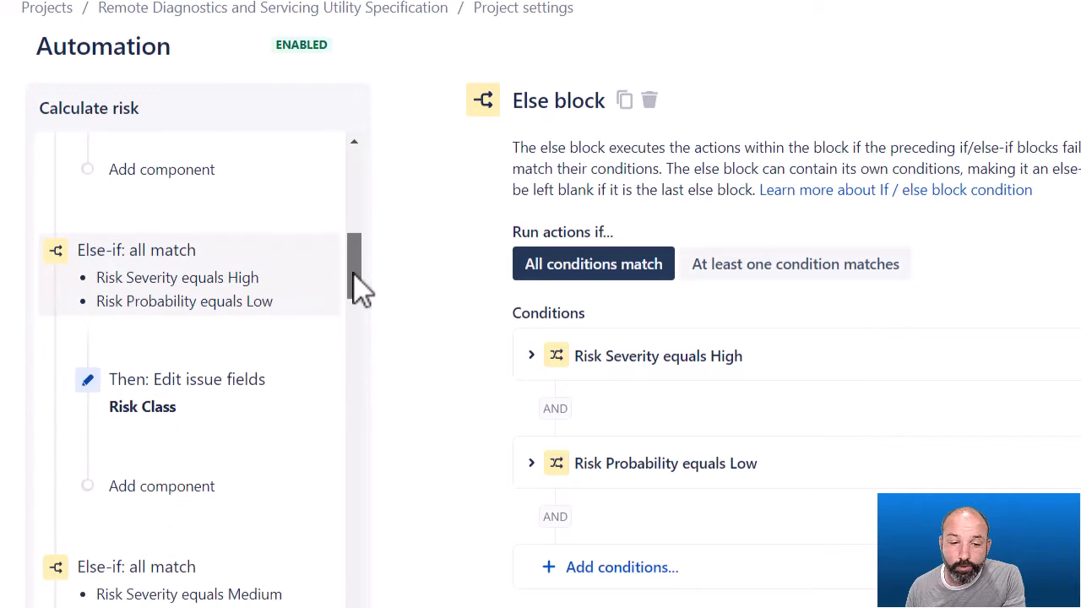
left_click(221, 390)
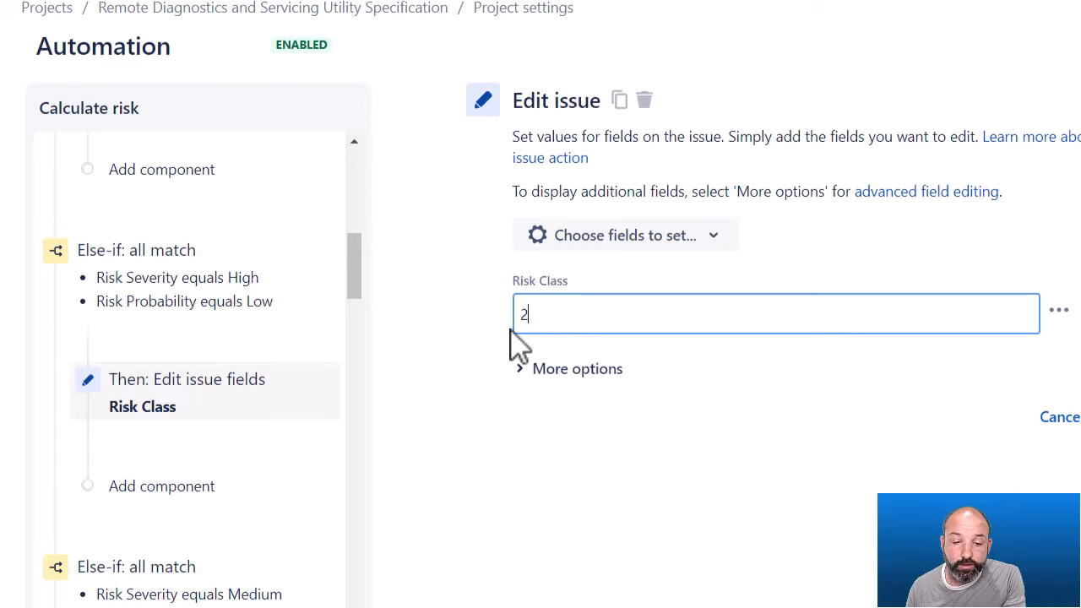
left_click_drag(355, 279, 345, 462)
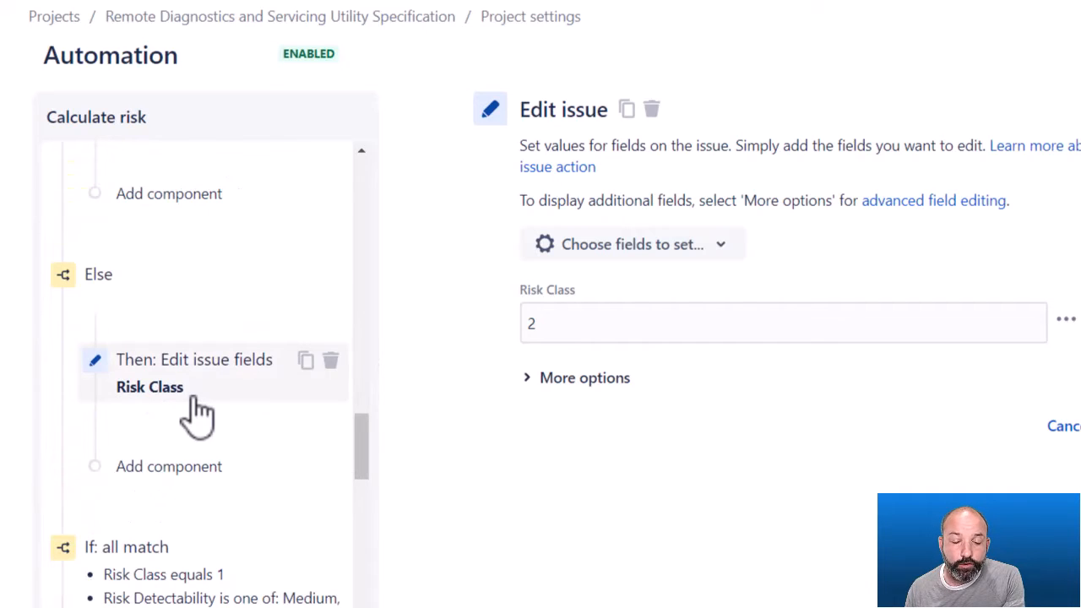
left_click(202, 403)
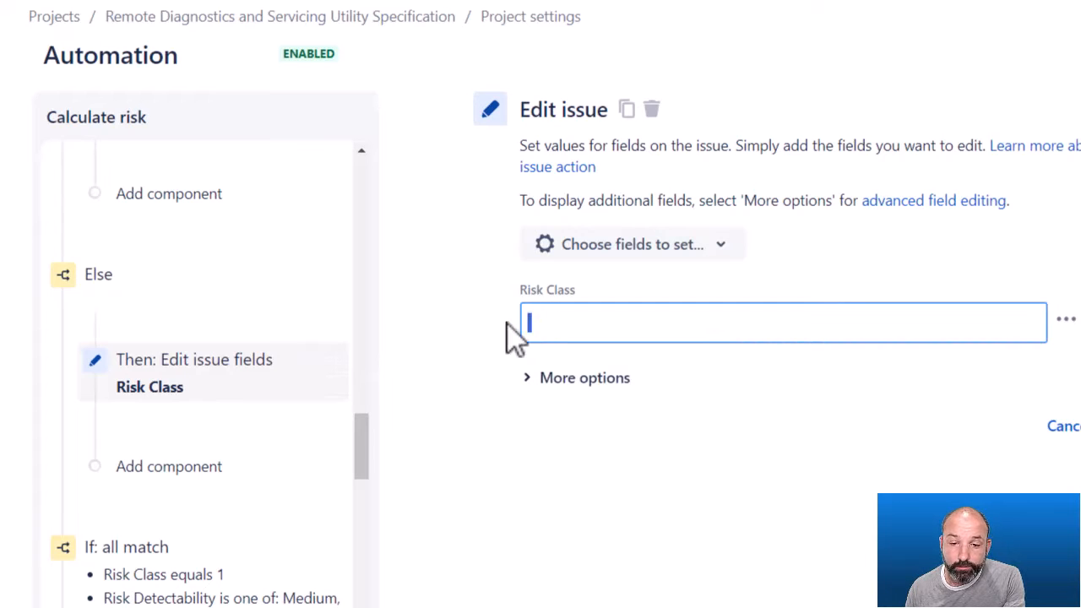
Inspect the Risk Priority If and Else-if blocks and the Risk Priority values their Edit issue actions assign.
left_click(365, 436)
left_click_drag(365, 436, 363, 437)
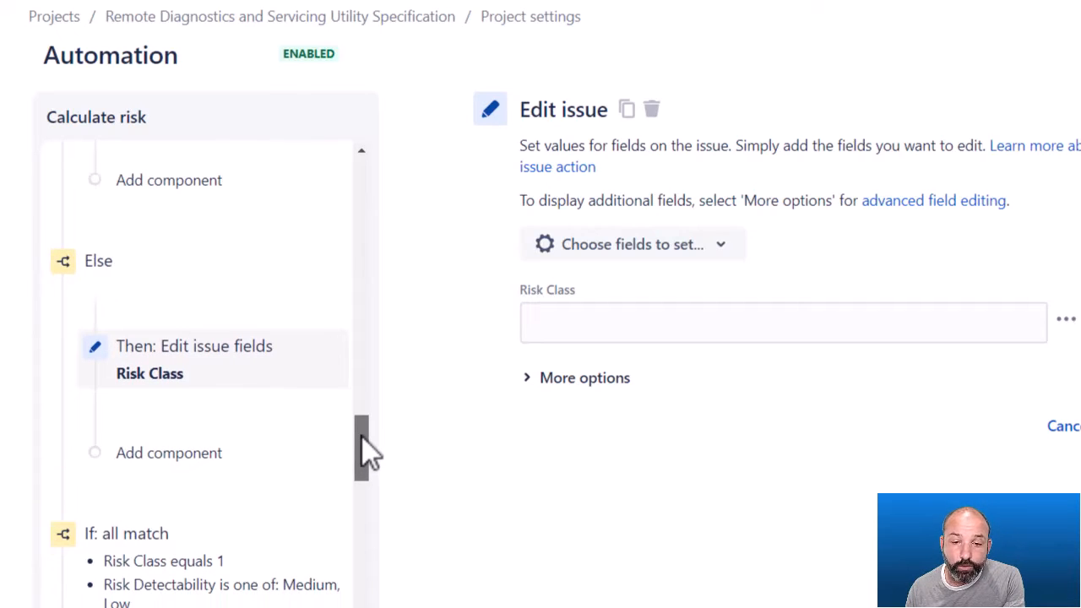
left_click_drag(363, 437, 370, 469)
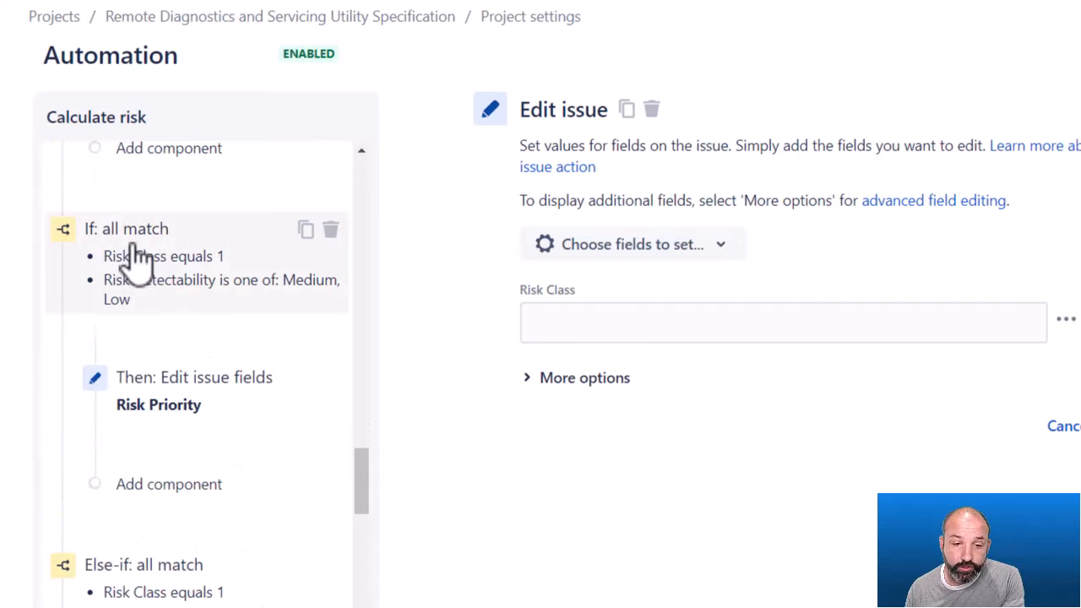
left_click(141, 280)
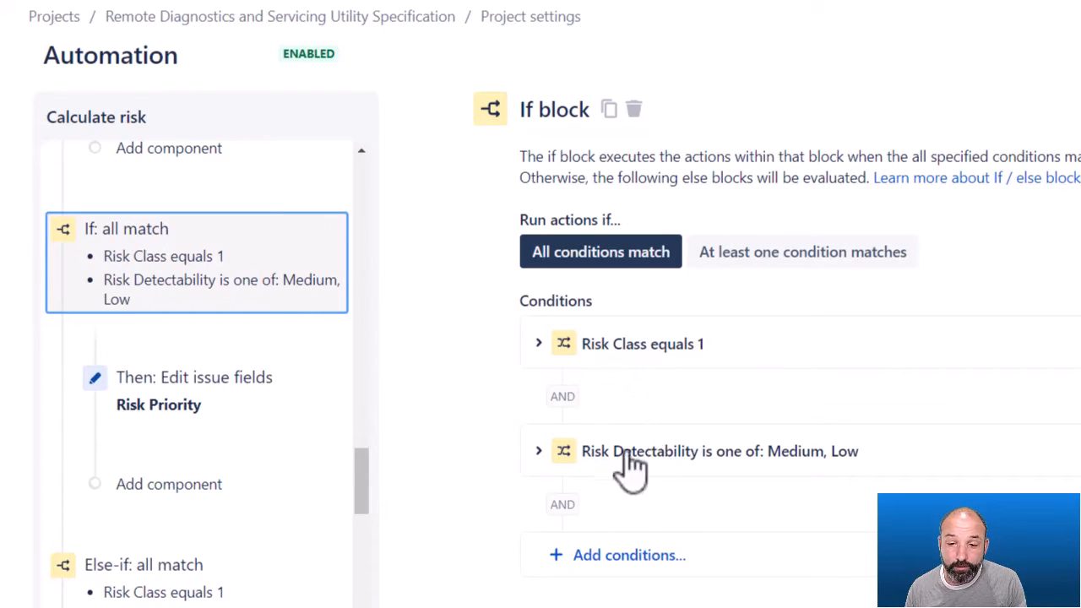
left_click(145, 414)
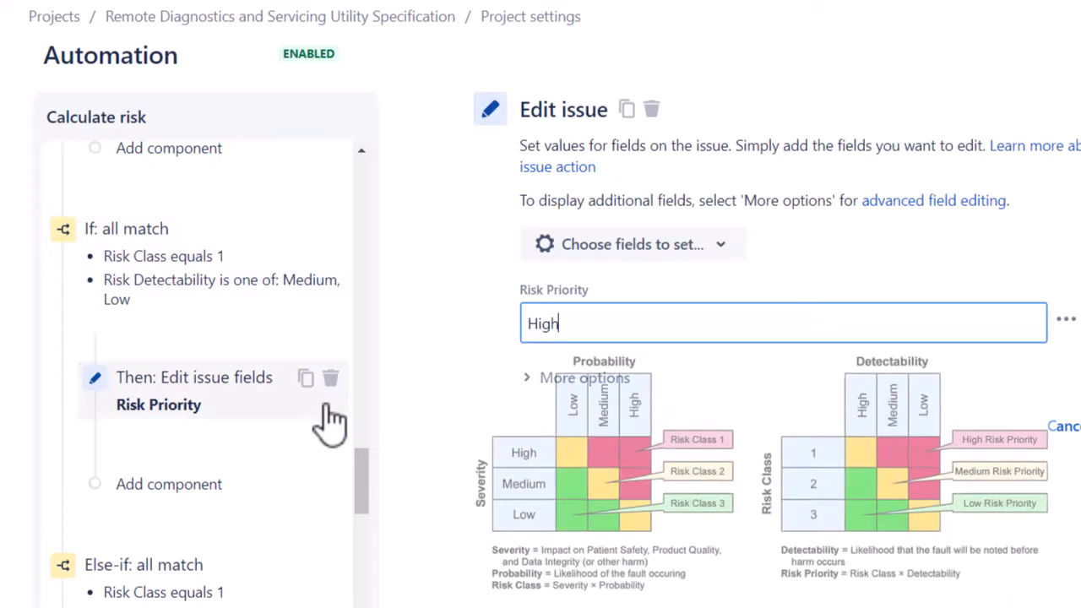
scroll(248, 434, "down", 2)
left_click(159, 497)
scroll(160, 498, "down", 1)
scroll(159, 494, "down", 3)
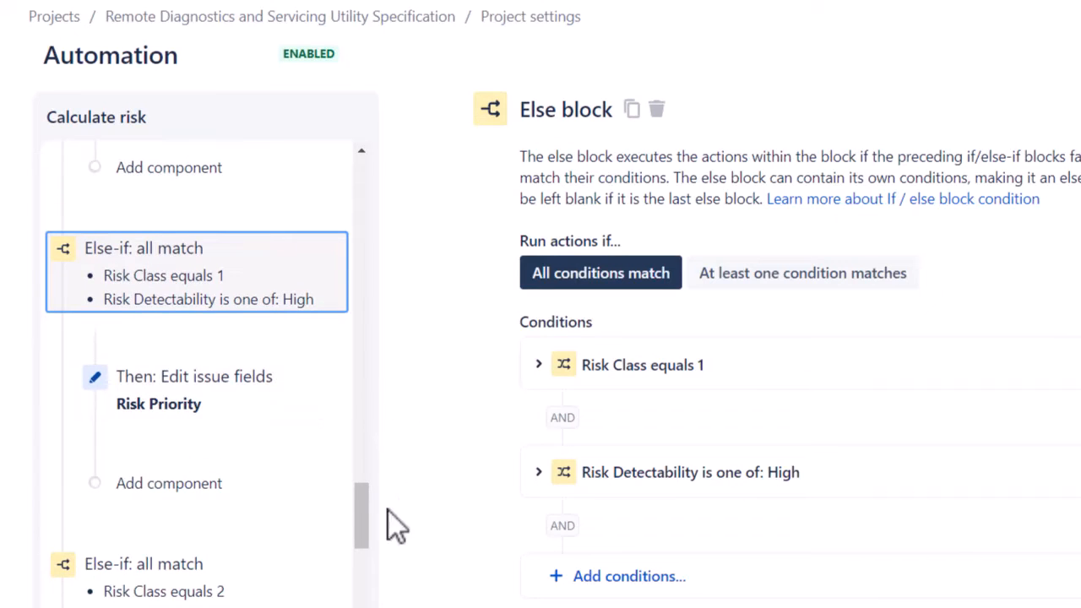
left_click(210, 414)
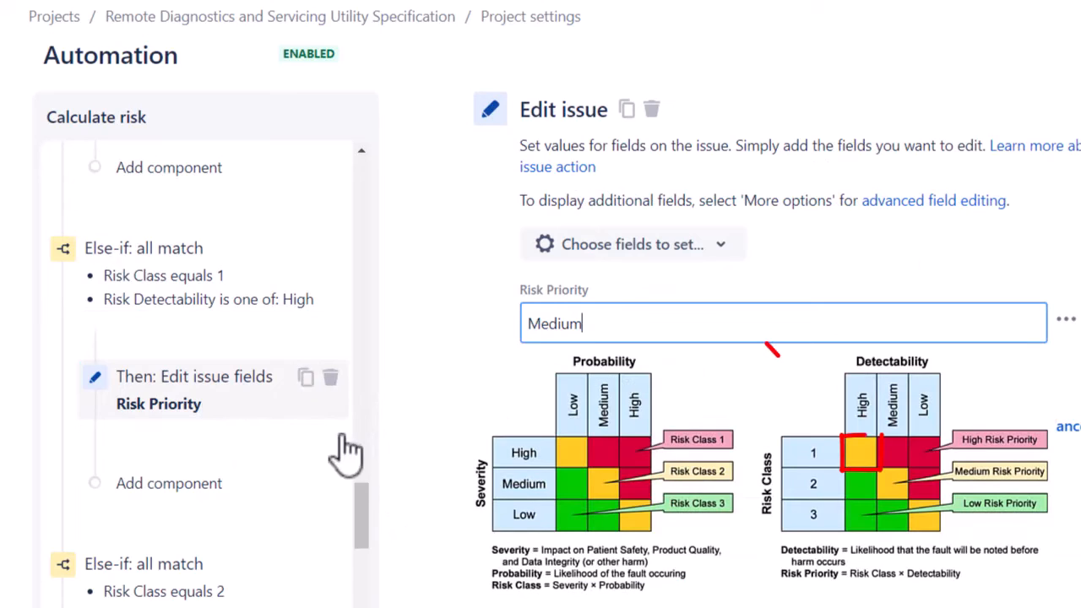
mouse_move(373, 515)
left_mouse_down()
mouse_move(372, 541)
mouse_move(362, 535)
left_mouse_up()
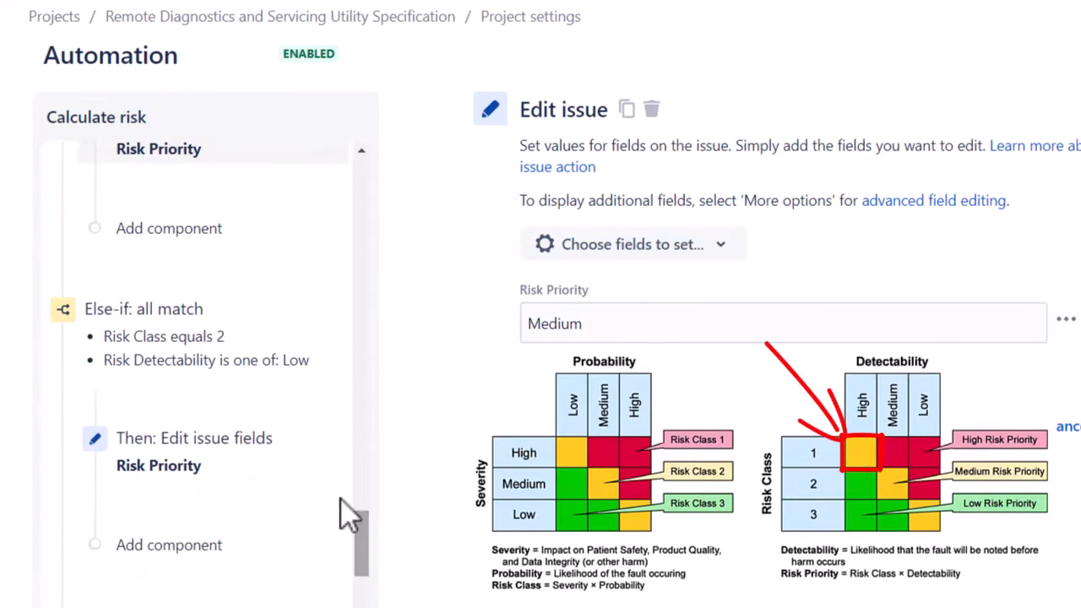
left_click(178, 365)
left_click(206, 475)
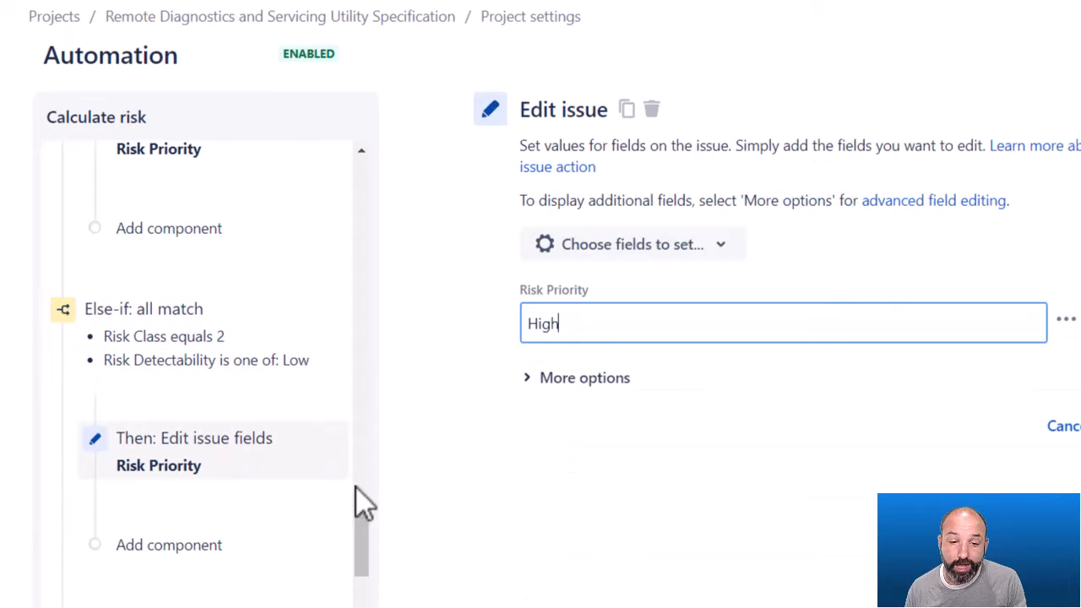
left_click_drag(362, 543, 393, 353)
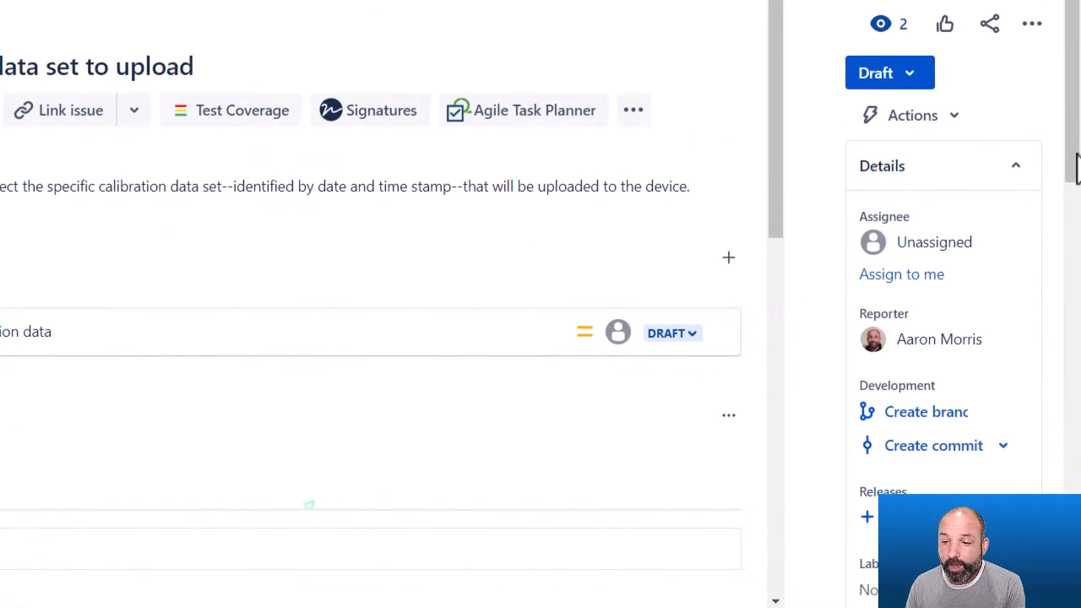
On issue RDSUX-8, set Risk Severity to High and Risk Probability to Low in the details panel.
left_click_drag(1077, 165, 1074, 382)
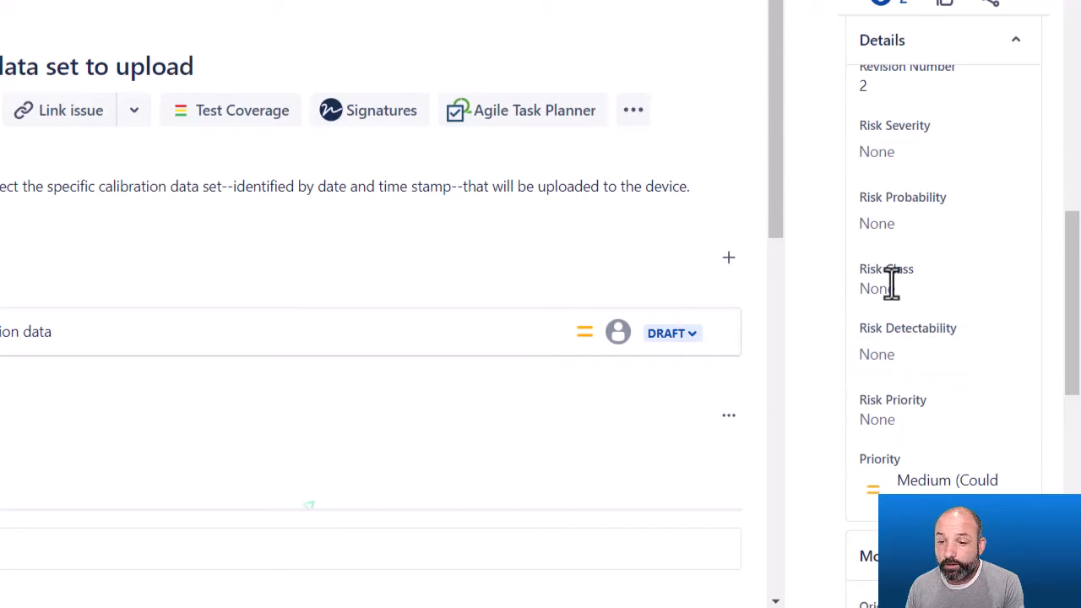
double_click(886, 420)
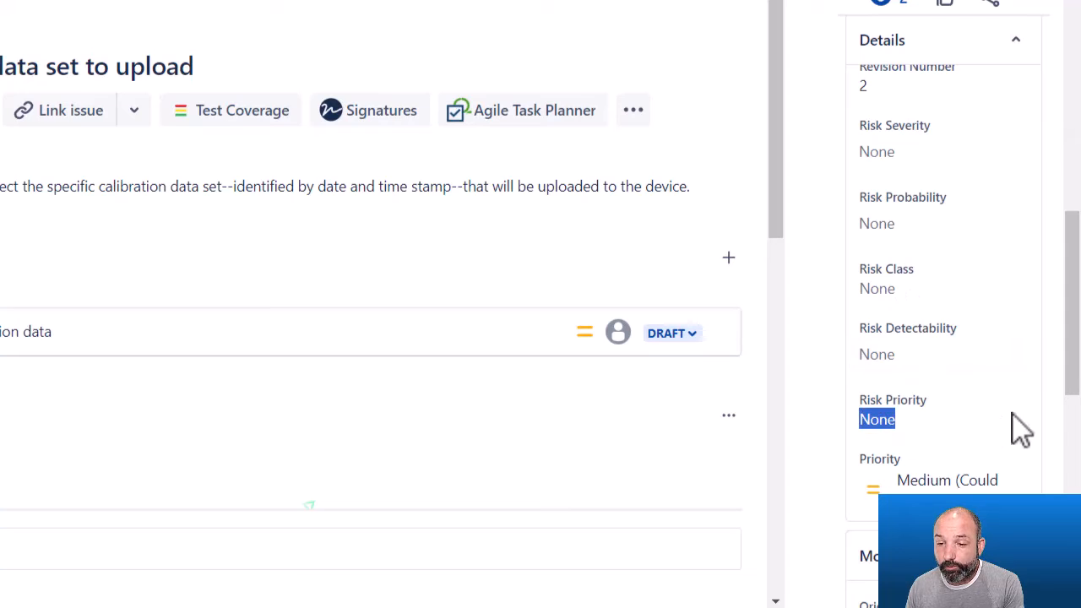
left_click(920, 163)
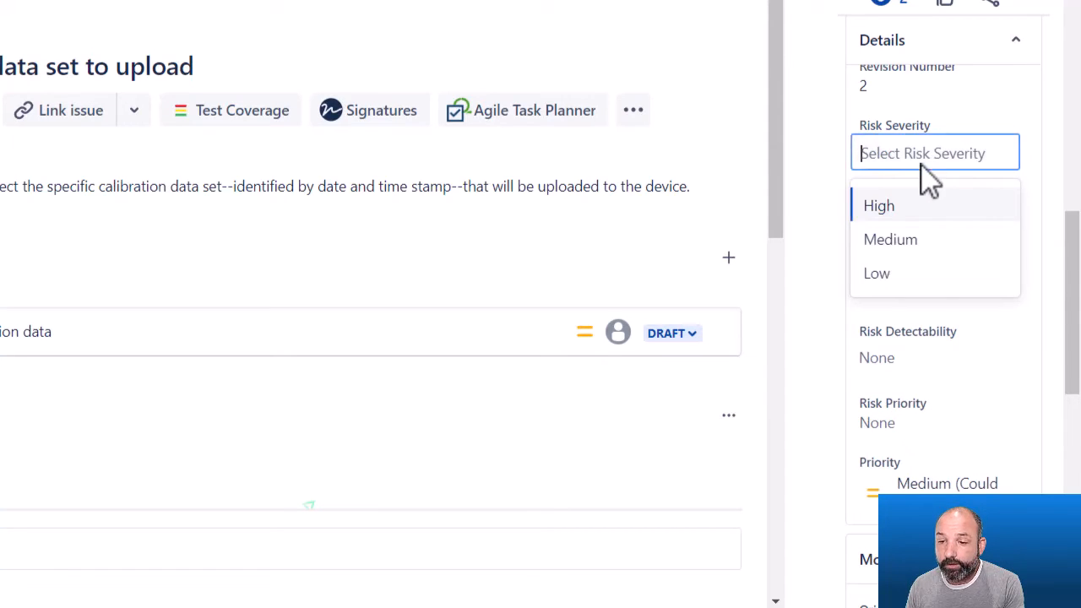
left_click(895, 207)
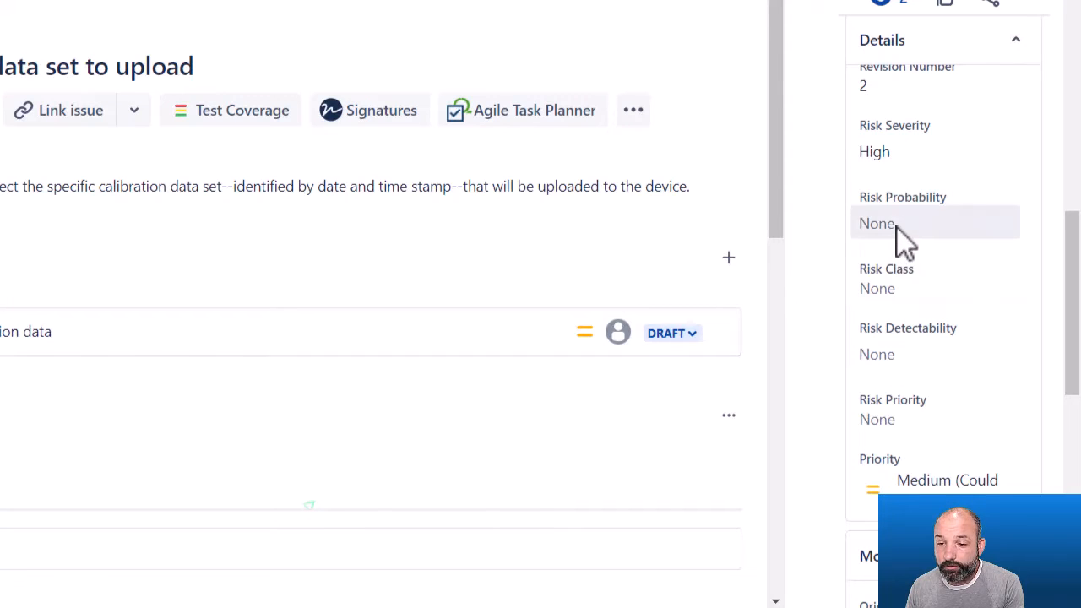
left_click(899, 233)
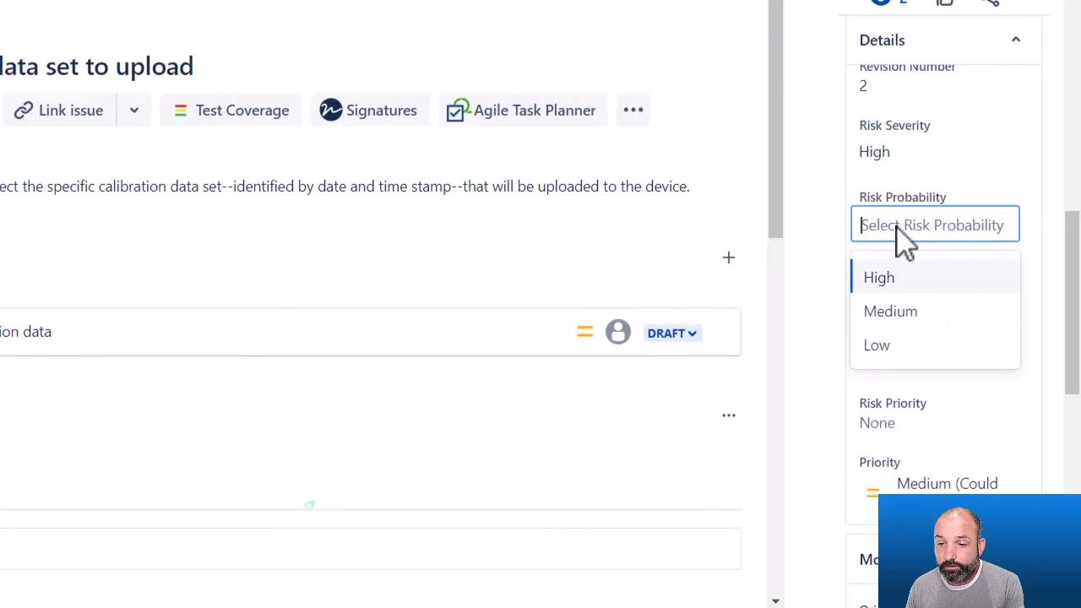
left_click(883, 343)
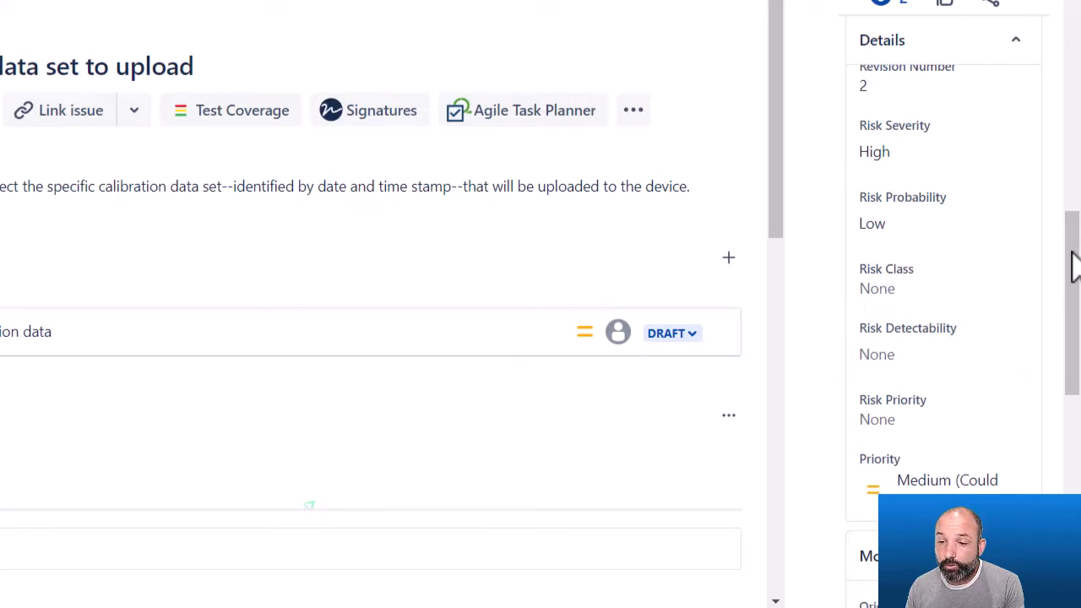
Set the issue's Risk Detectability to Low.
left_click_drag(1074, 268, 1073, 290)
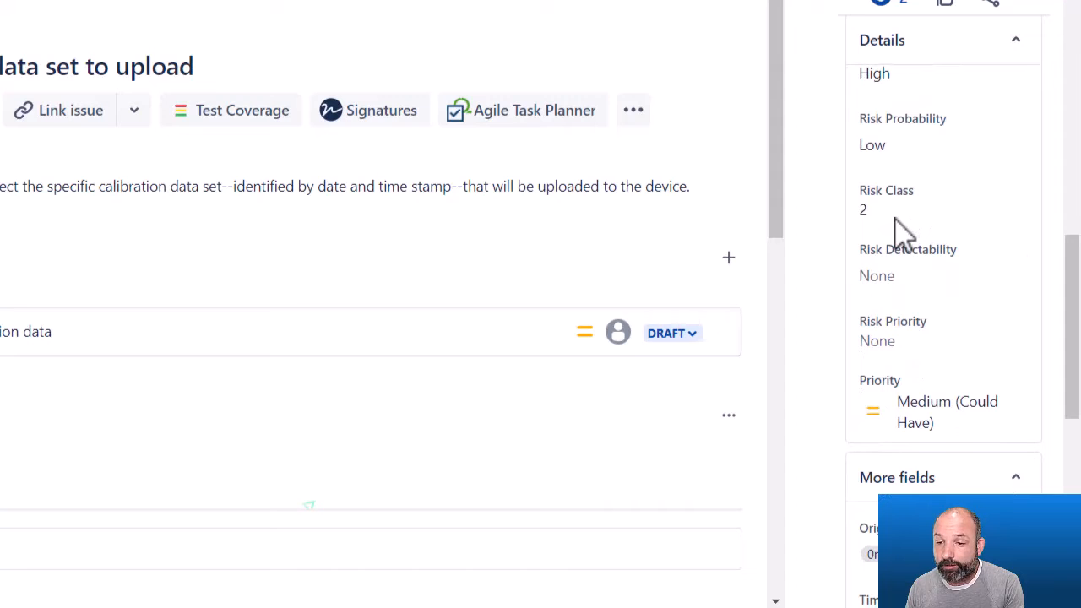
scroll(899, 157, "up", 1)
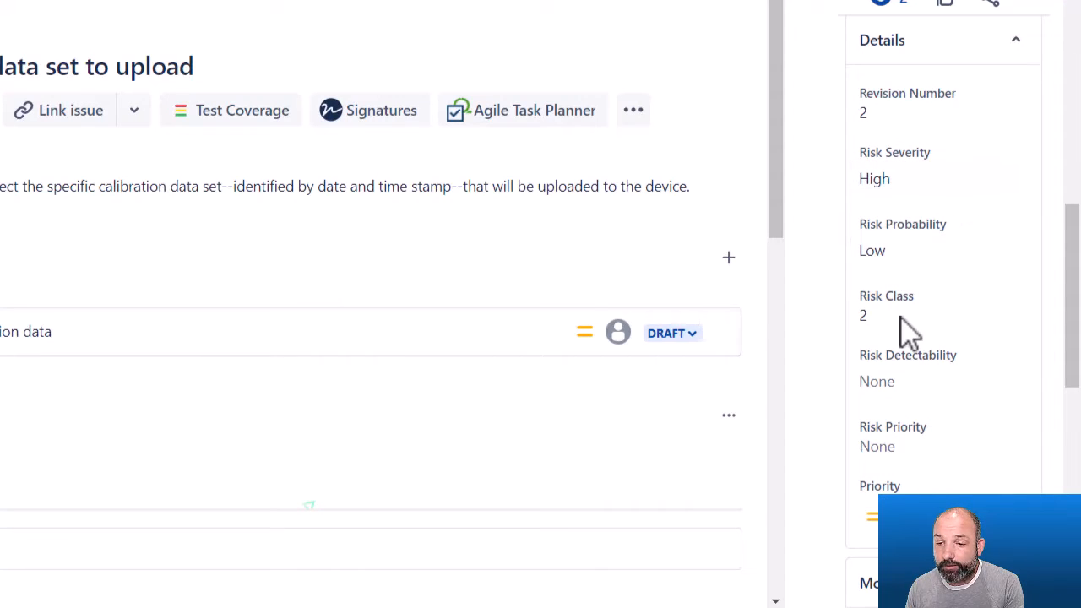
scroll(902, 329, "down", 1)
left_click(880, 277)
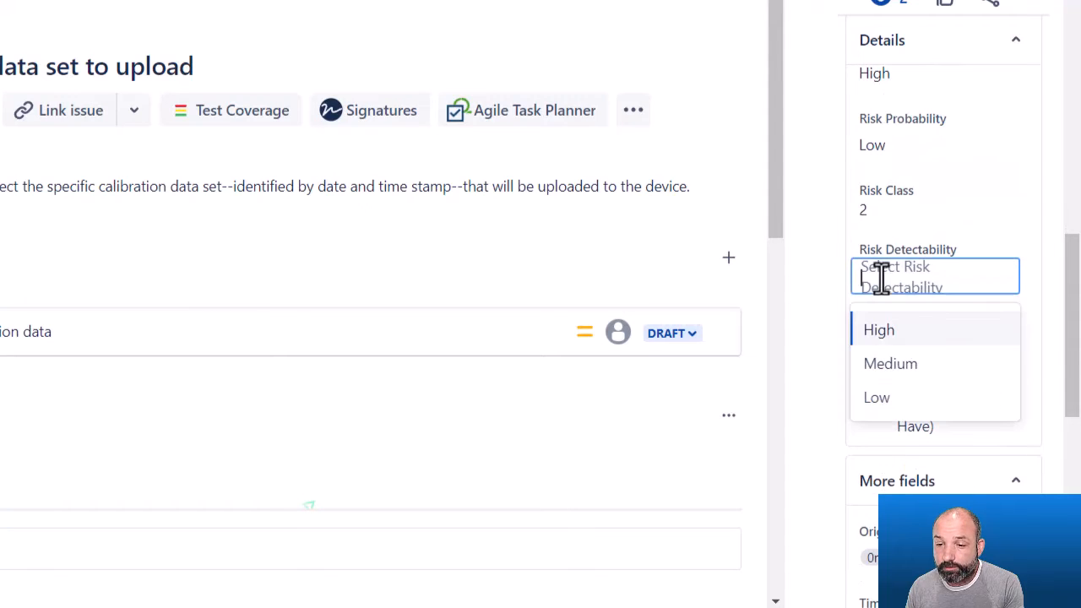
left_click(882, 397)
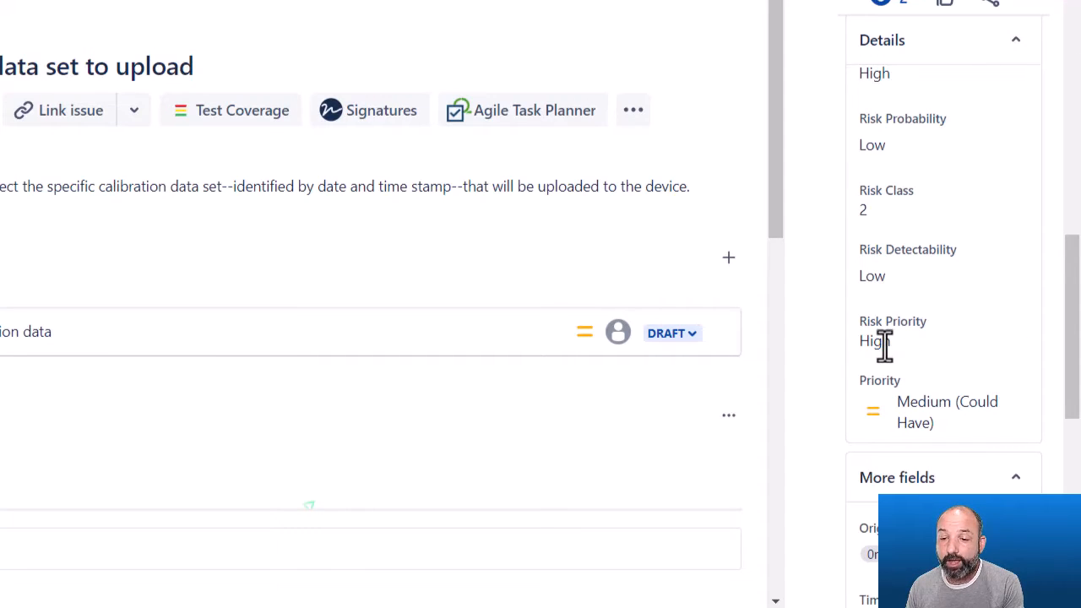
Review the issue's risk fields in the details panel.
scroll(881, 342, "up", 3)
scroll(1071, 332, "up", 1)
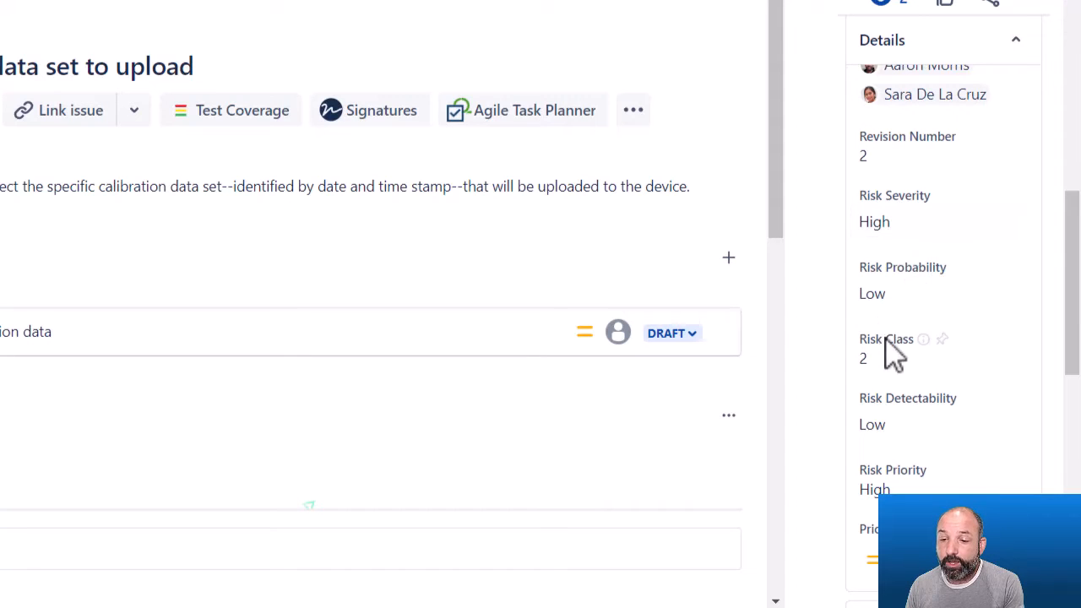
scroll(887, 478, "down", 2)
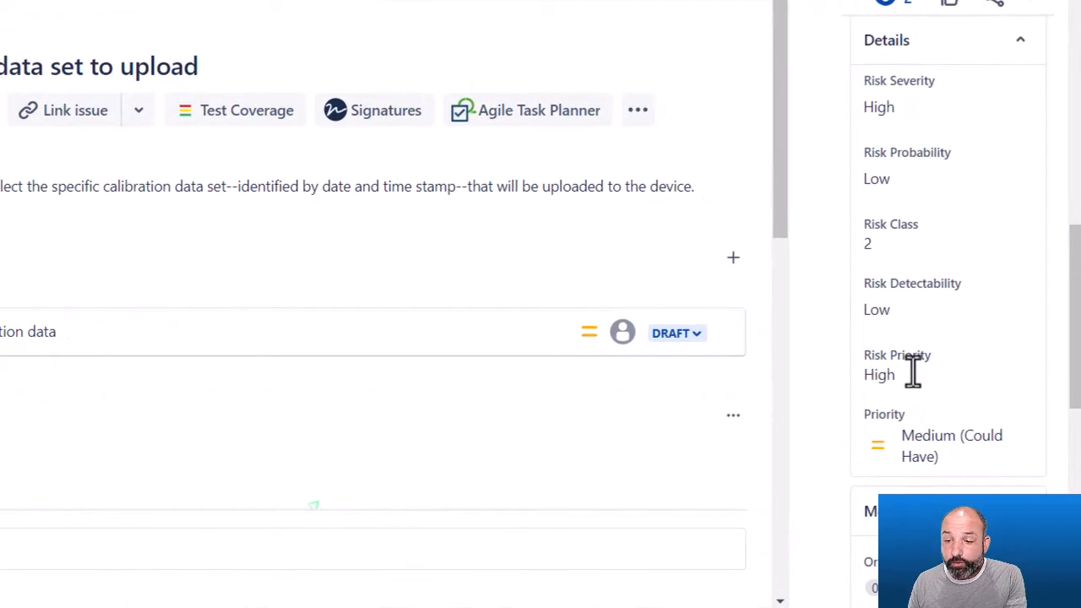
scroll(1065, 363, "up", 4)
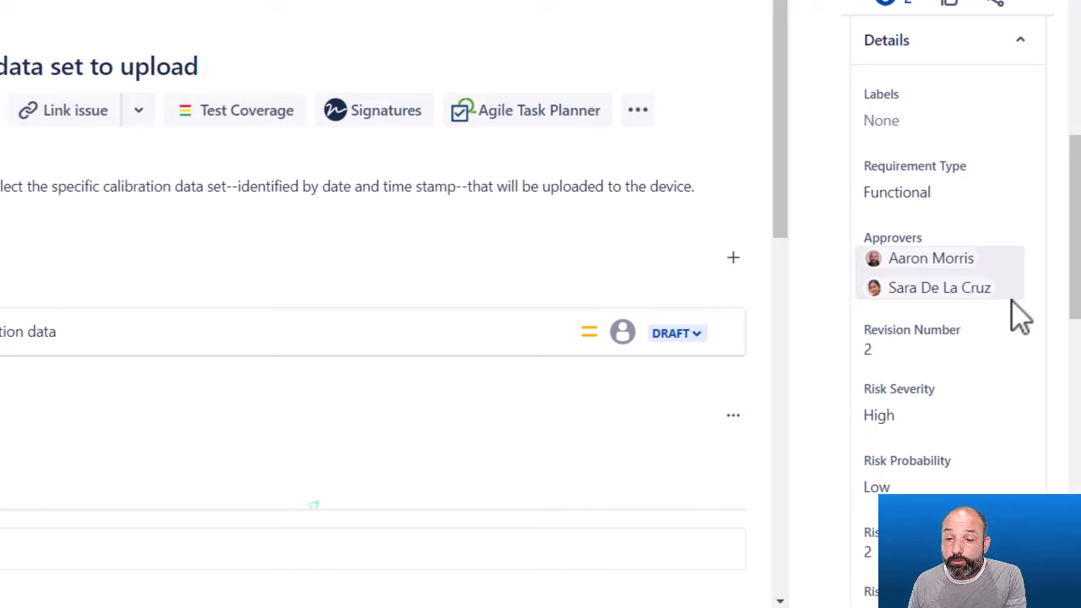
scroll(860, 253, "down", 2)
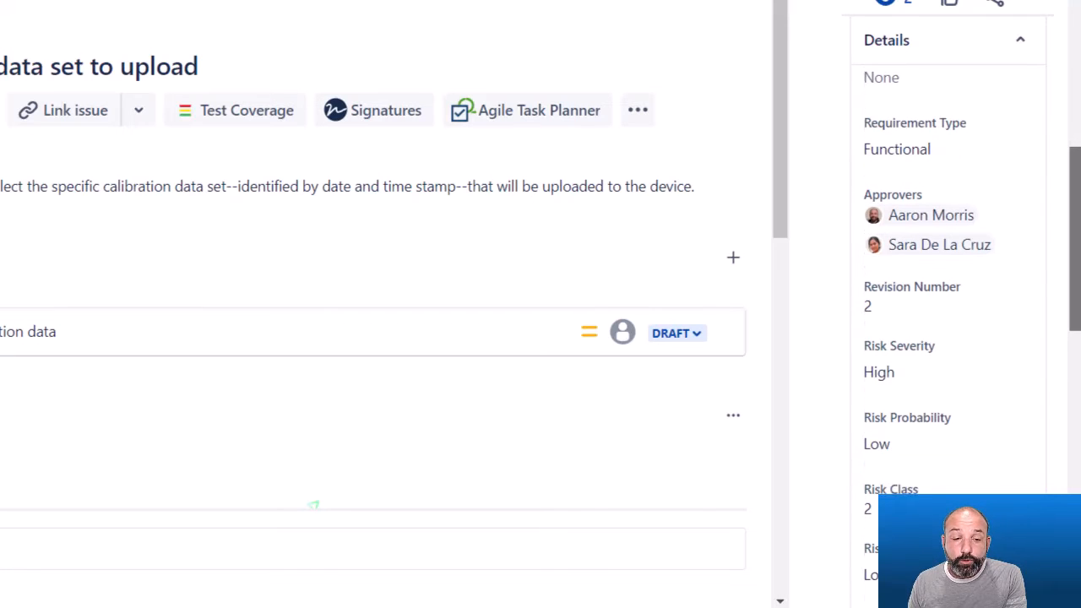
scroll(809, 225, "down", 3)
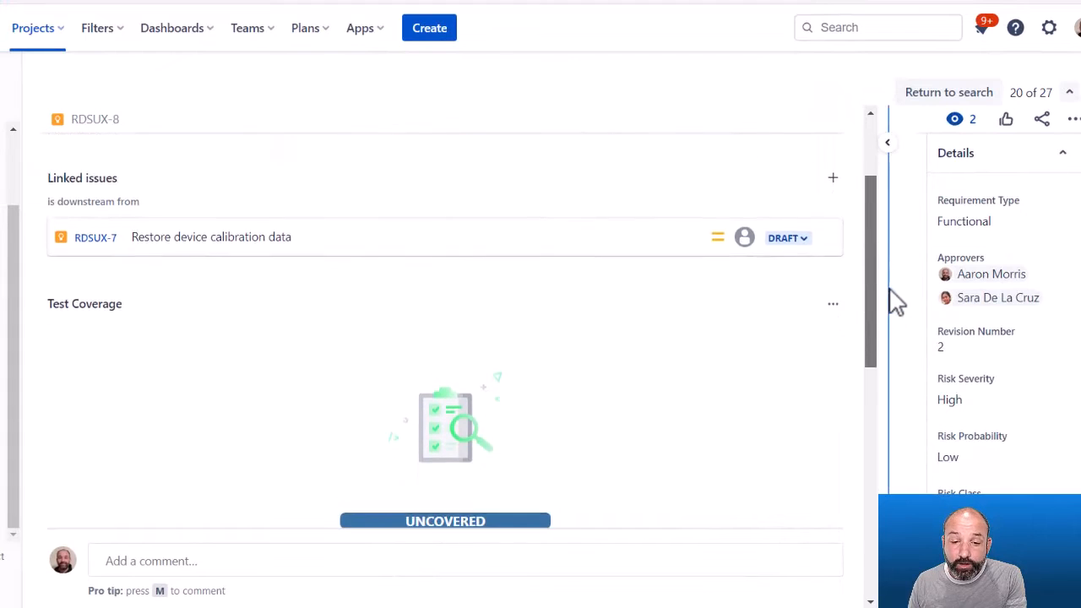
Submit issue RDSUX-8 for approval.
scroll(901, 329, "down", 2)
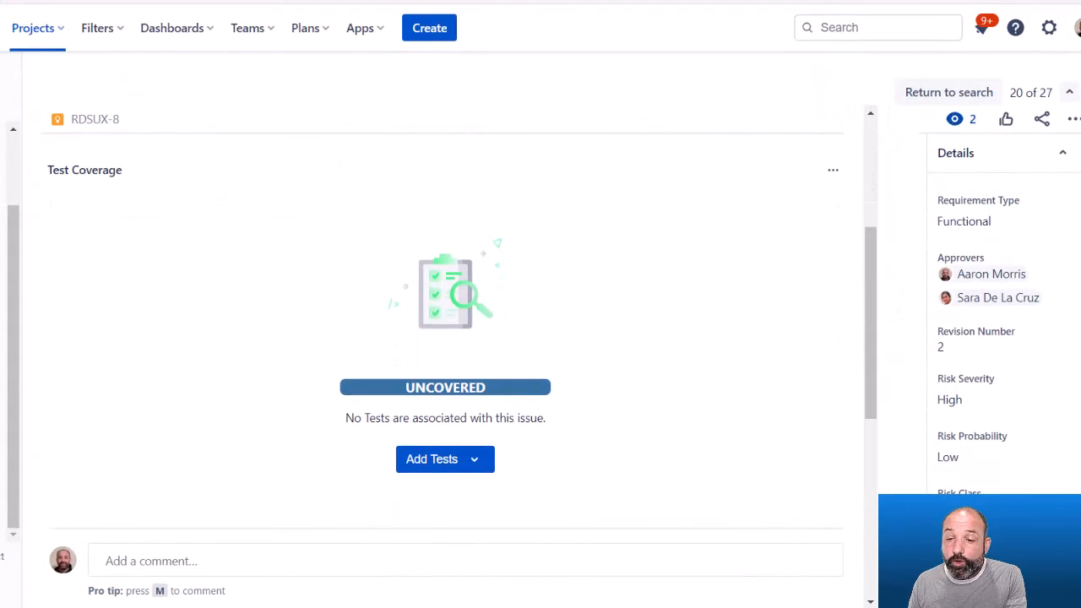
scroll(941, 462, "down", 4)
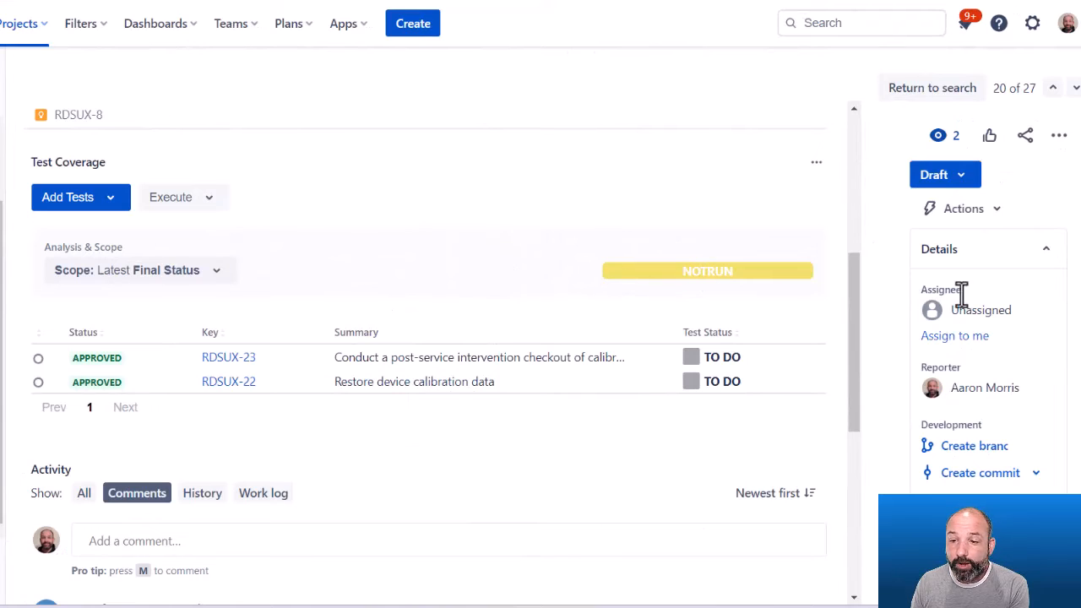
left_click(956, 175)
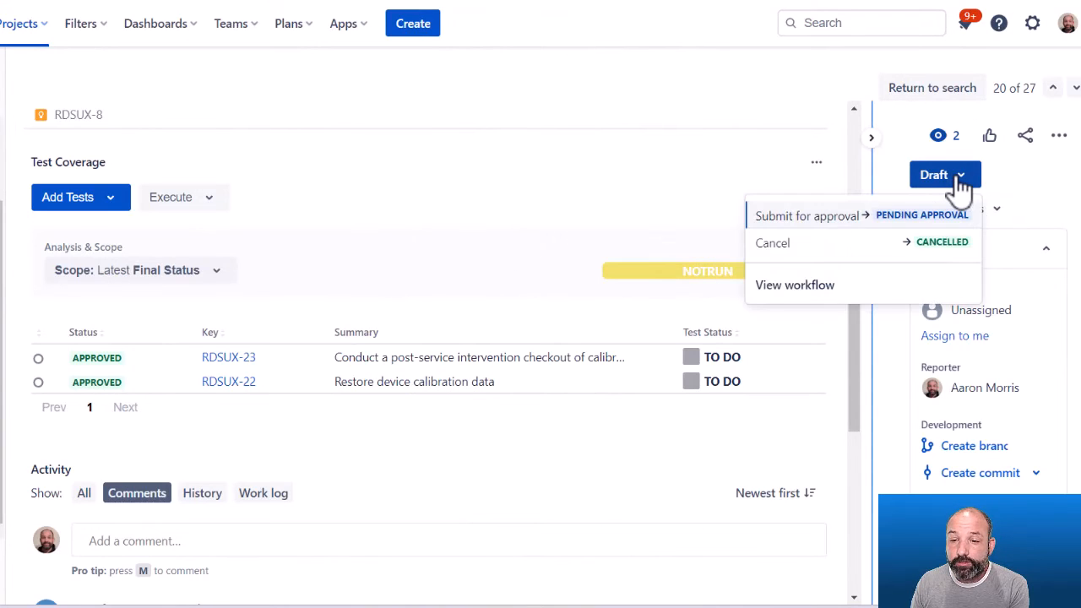
left_click(881, 218)
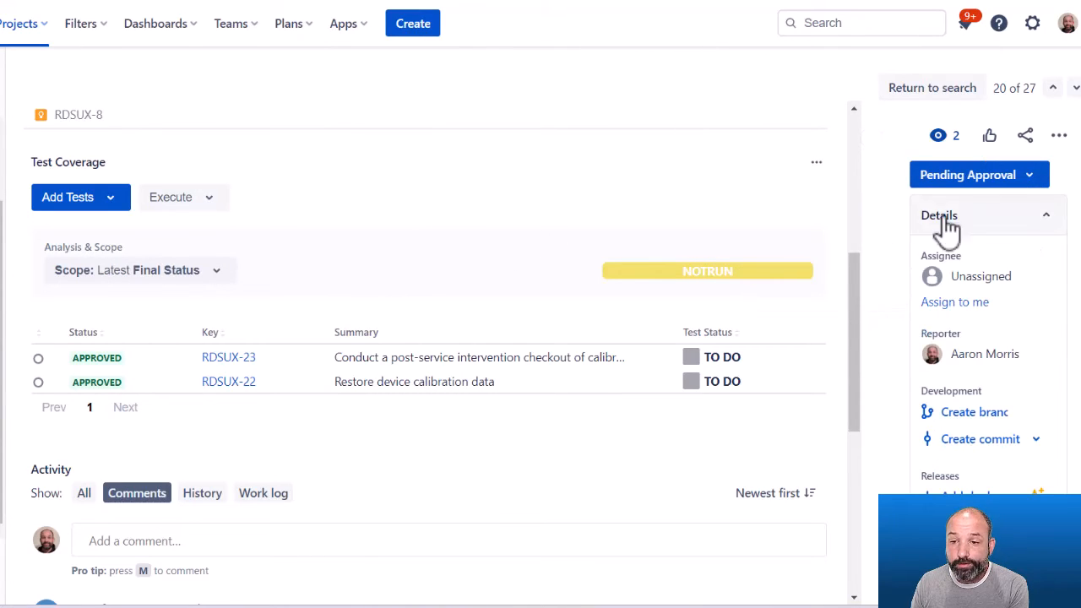
scroll(473, 363, "down", 1)
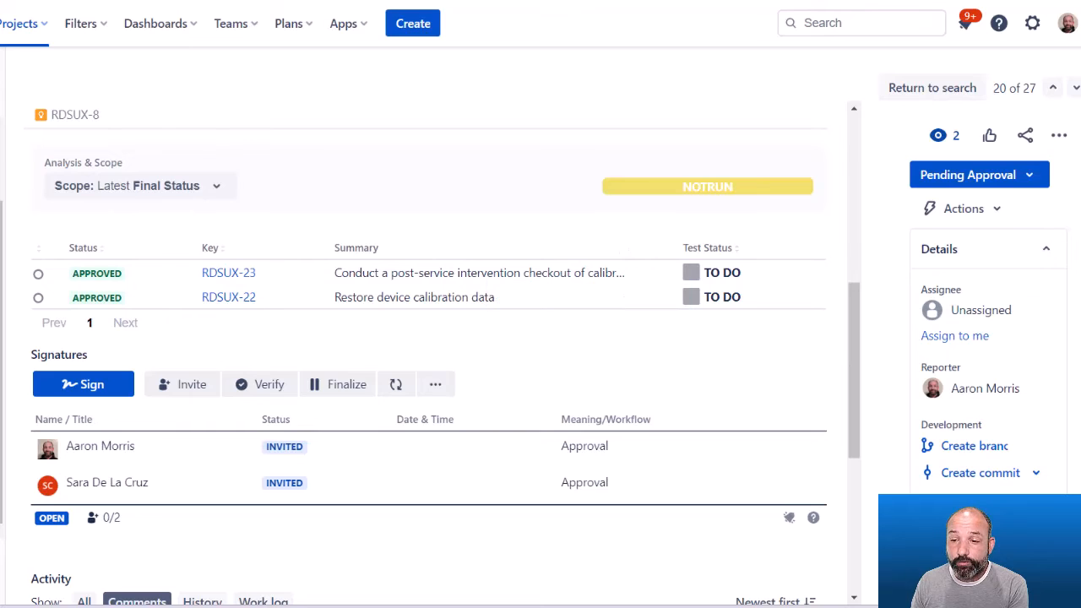
scroll(988, 321, "down", 1)
scroll(979, 380, "down", 5)
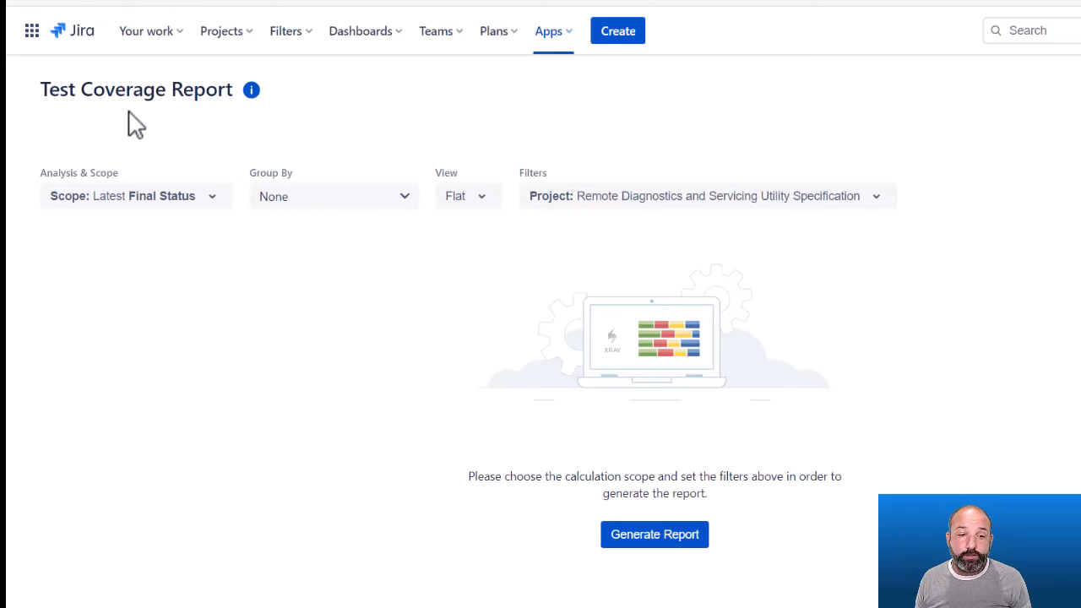
Filter the Test Coverage Report by Risk Priority High and generate the report.
left_click(569, 196)
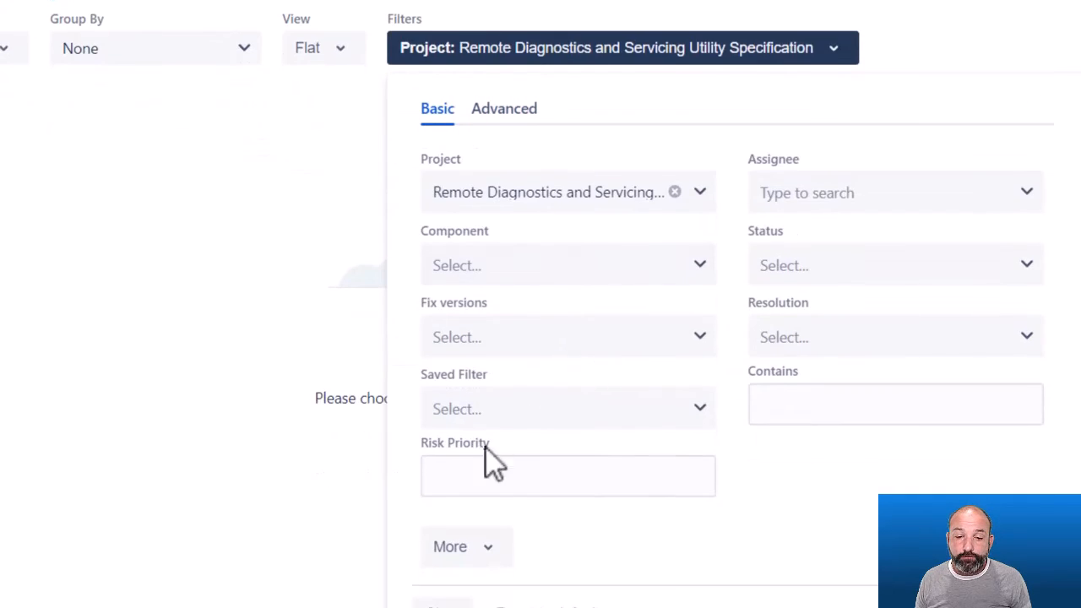
left_click(479, 560)
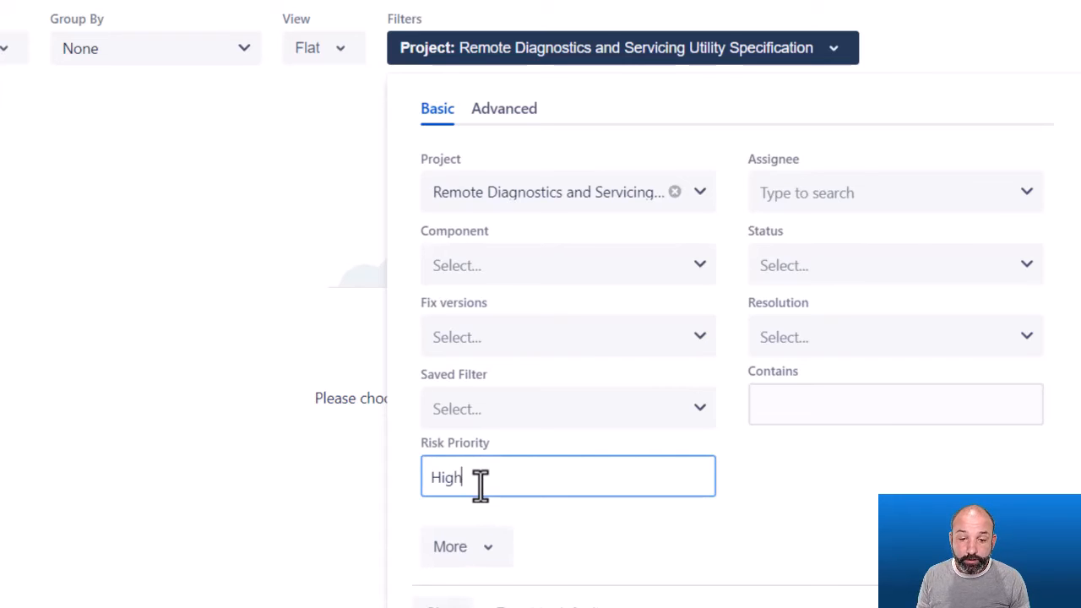
left_click(943, 607)
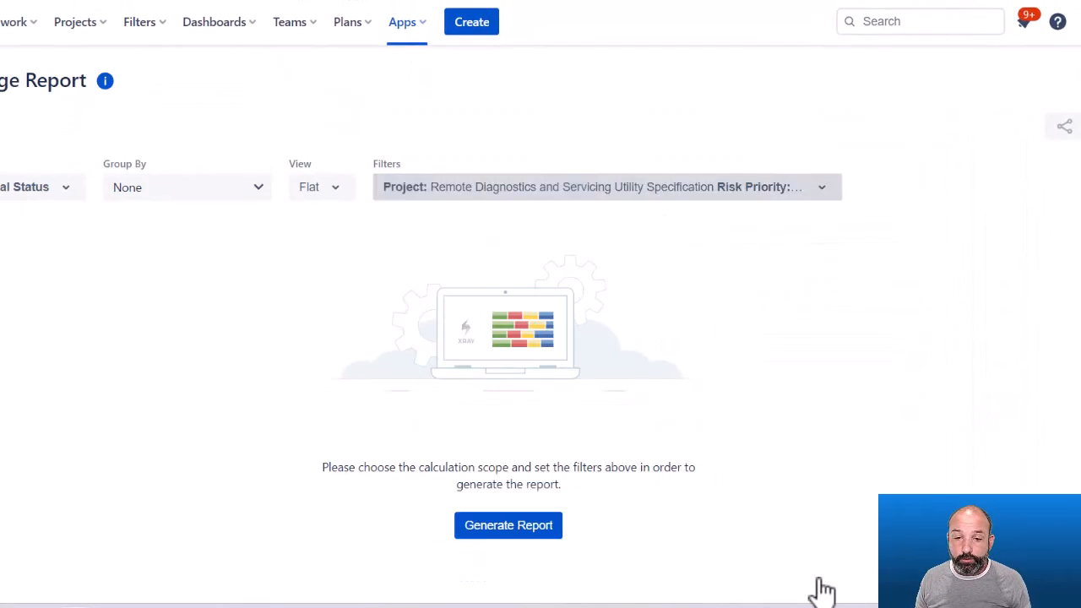
left_click(525, 529)
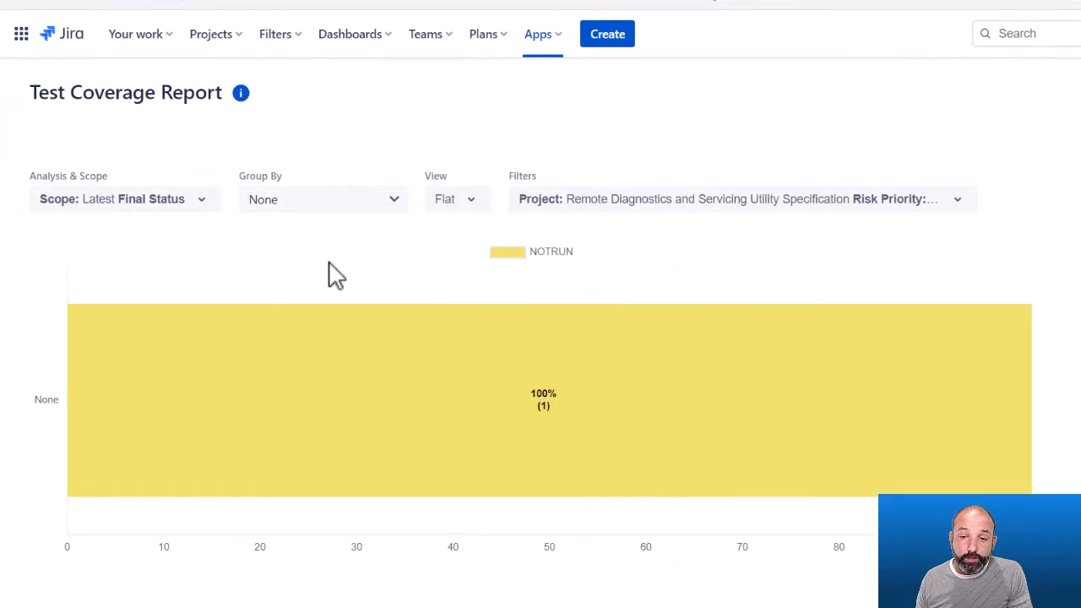
Change the report's Risk Priority filter to Medium and apply it.
left_click(728, 203)
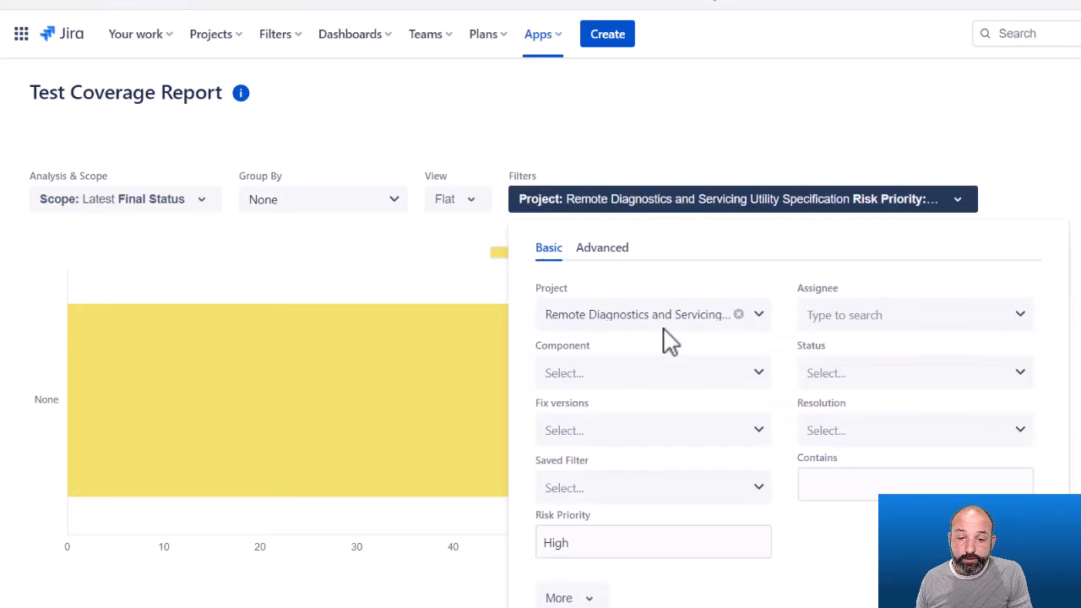
double_click(559, 541)
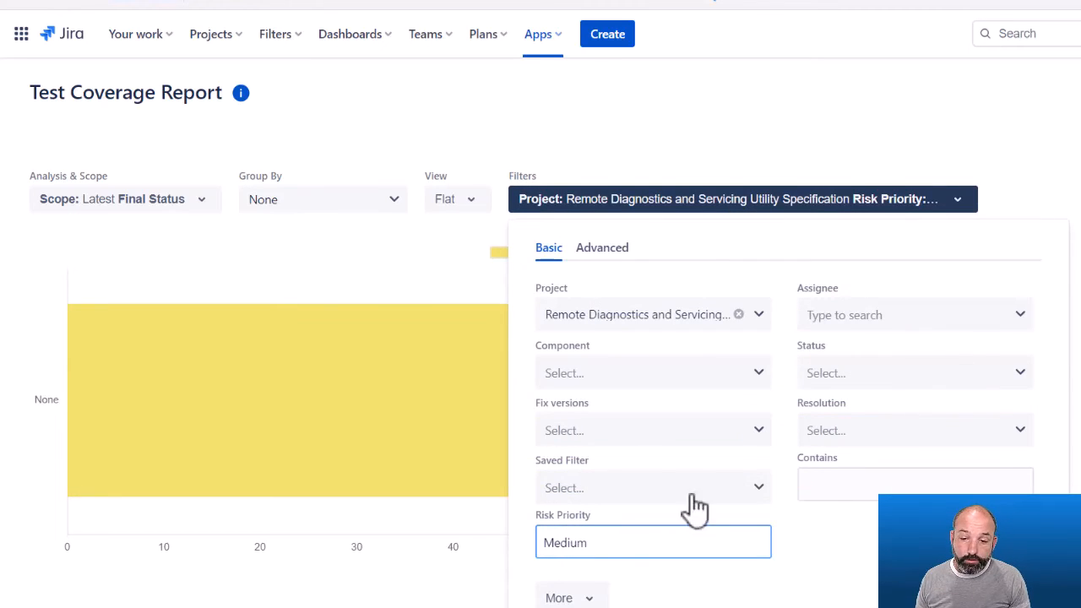
scroll(676, 519, "down", 1)
key("Return")
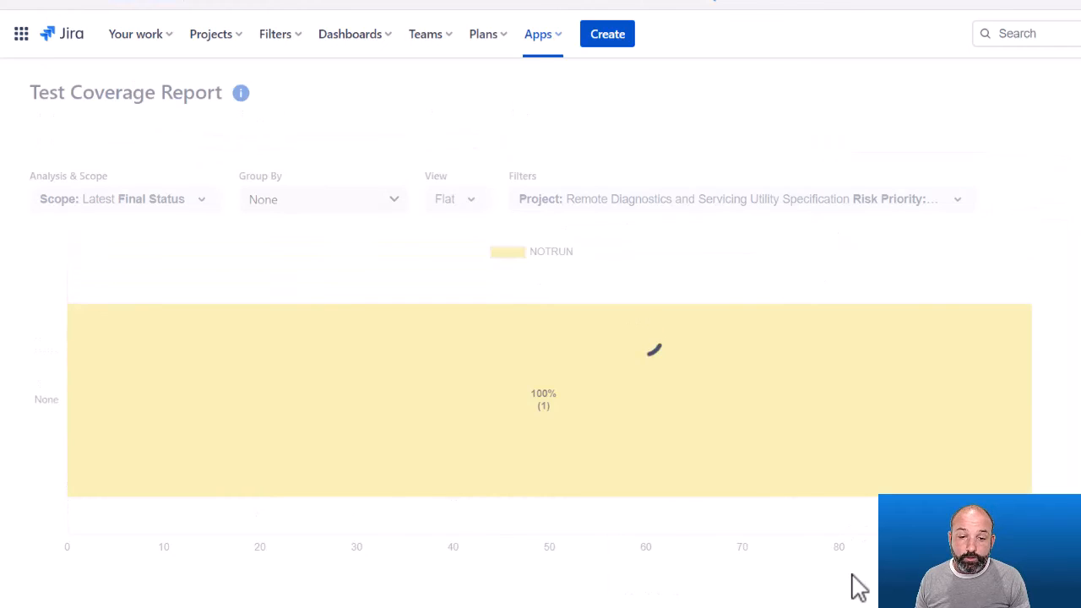